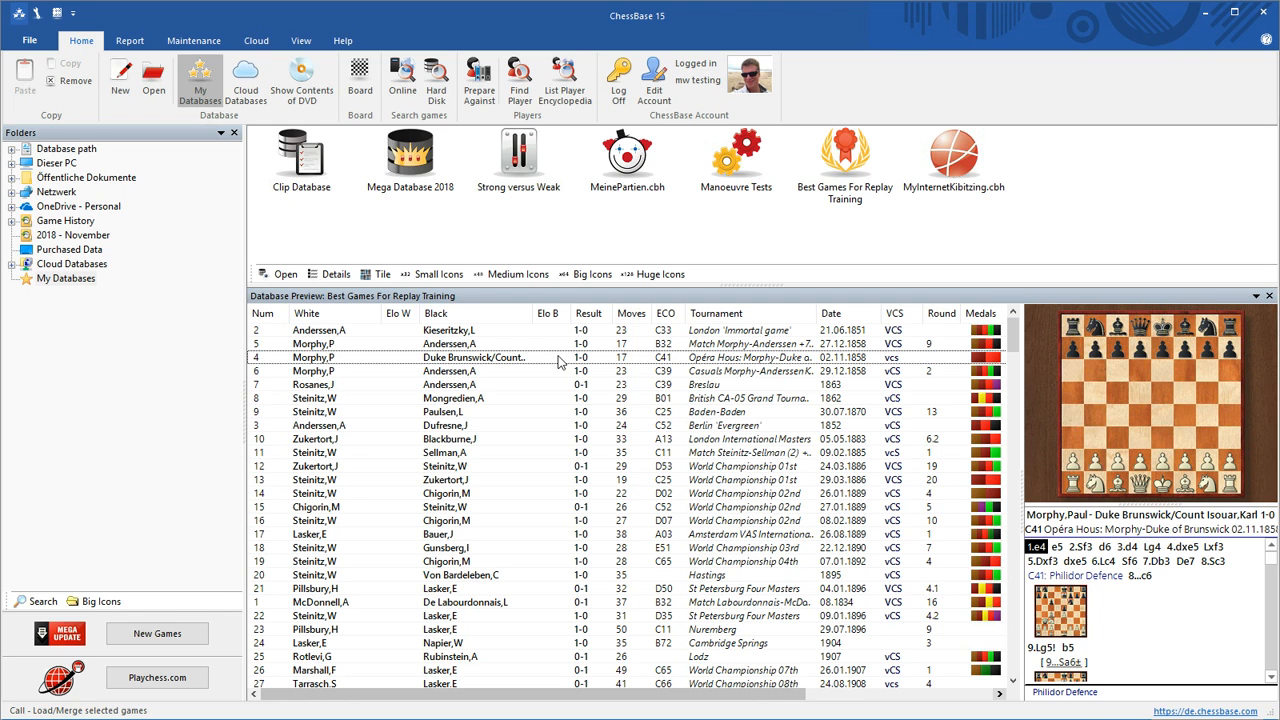
Open the Morphy vs Duke Brunswick/Count Isouard game from 1858 and begin publishing it as a movie with 3D board.
double_click(557, 361)
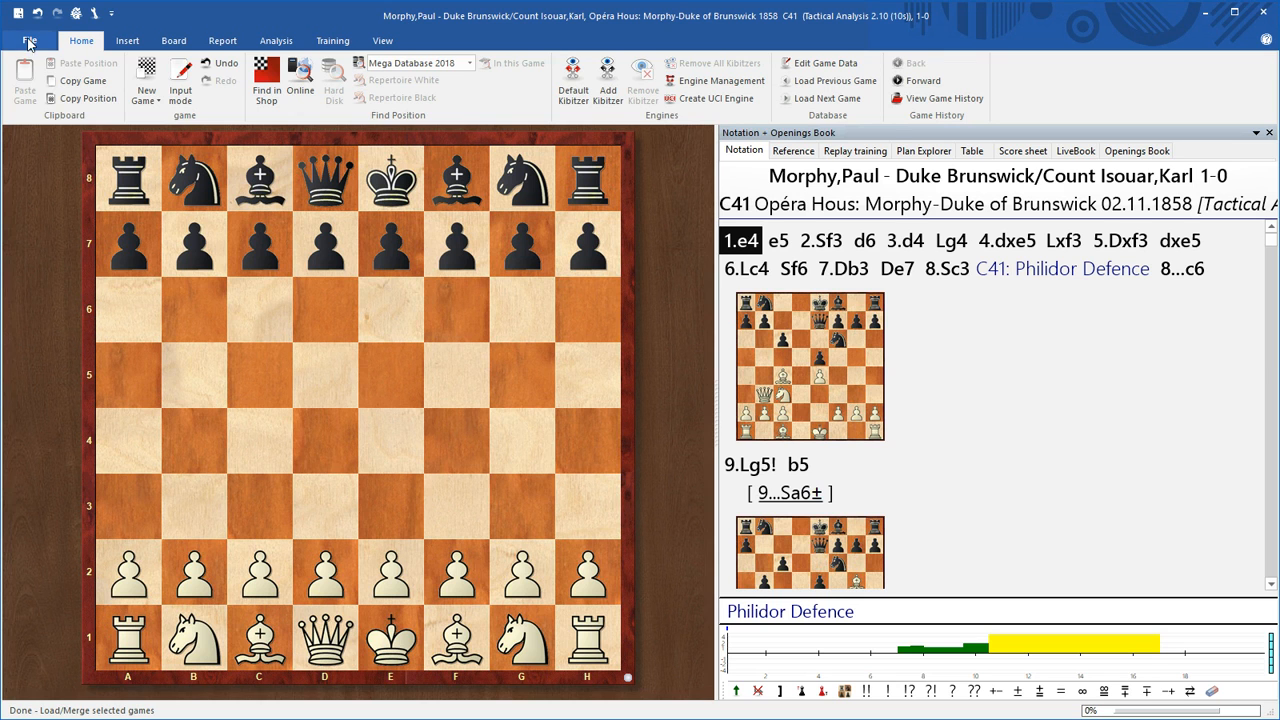
click(30, 43)
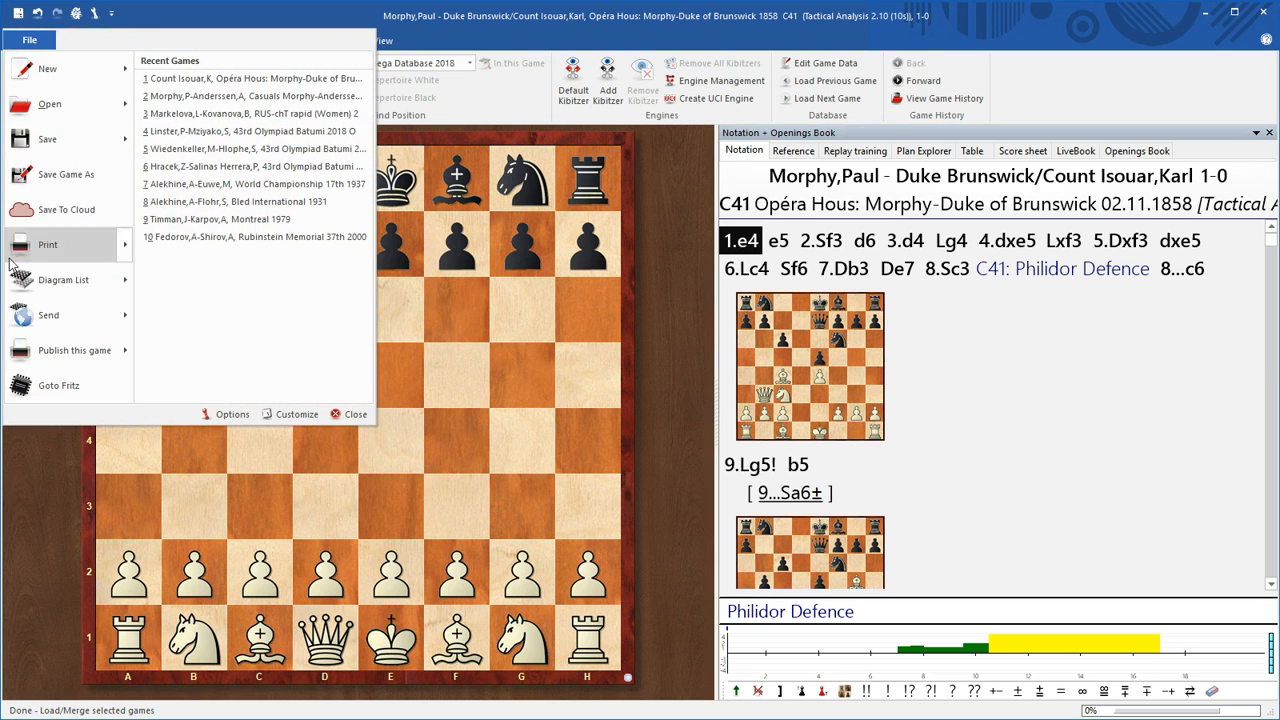
mouse_move(64, 362)
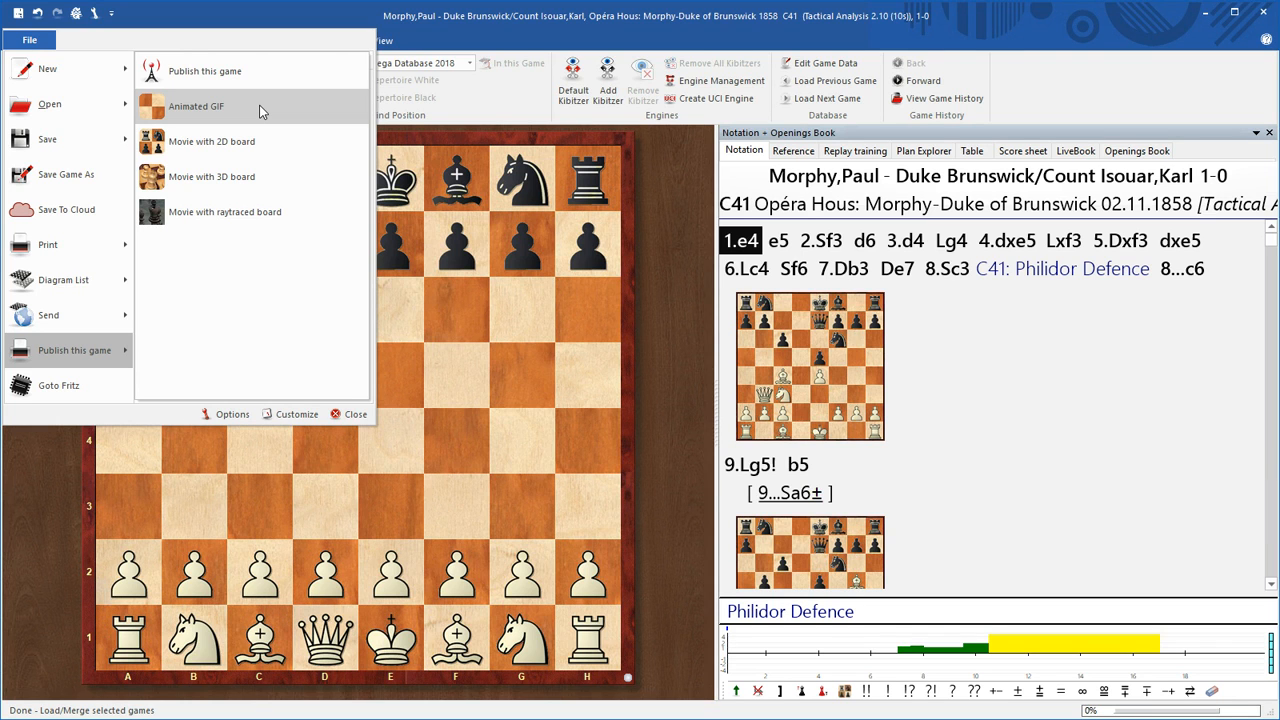
click(296, 178)
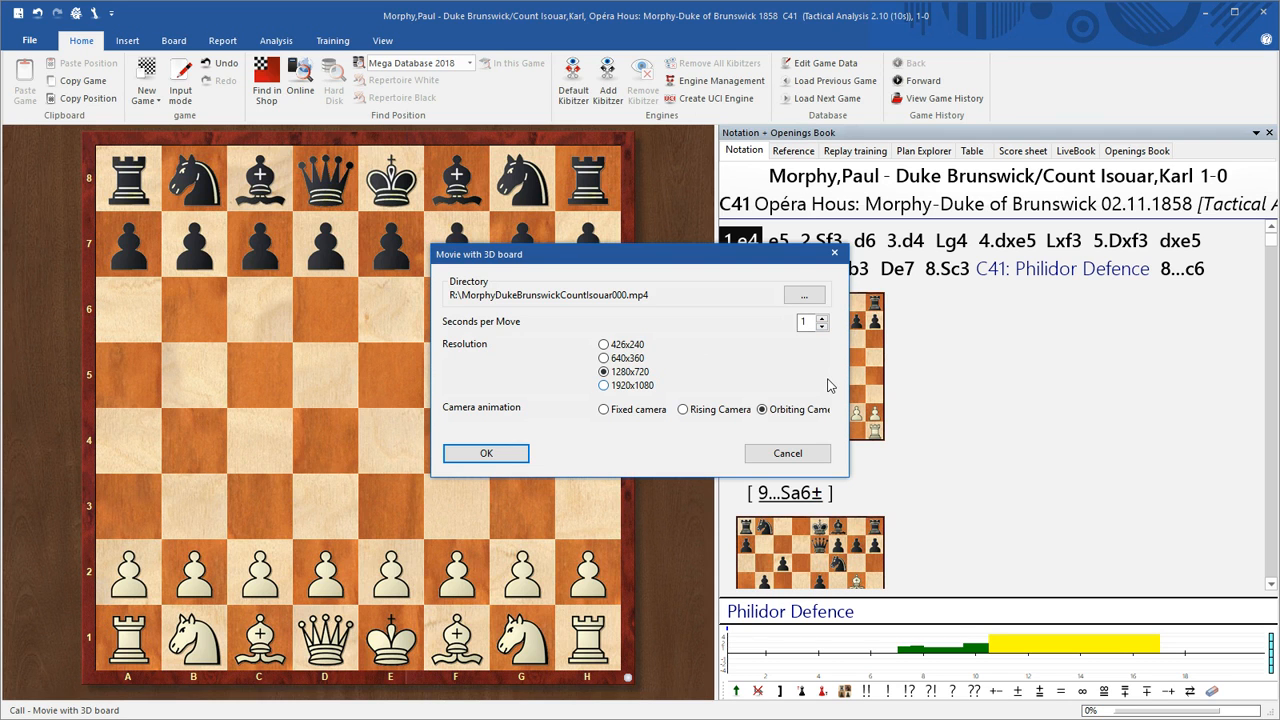
Render the 3D board movie with the Rising Camera animation, stopping the process early and closing the video preview.
click(720, 410)
click(516, 454)
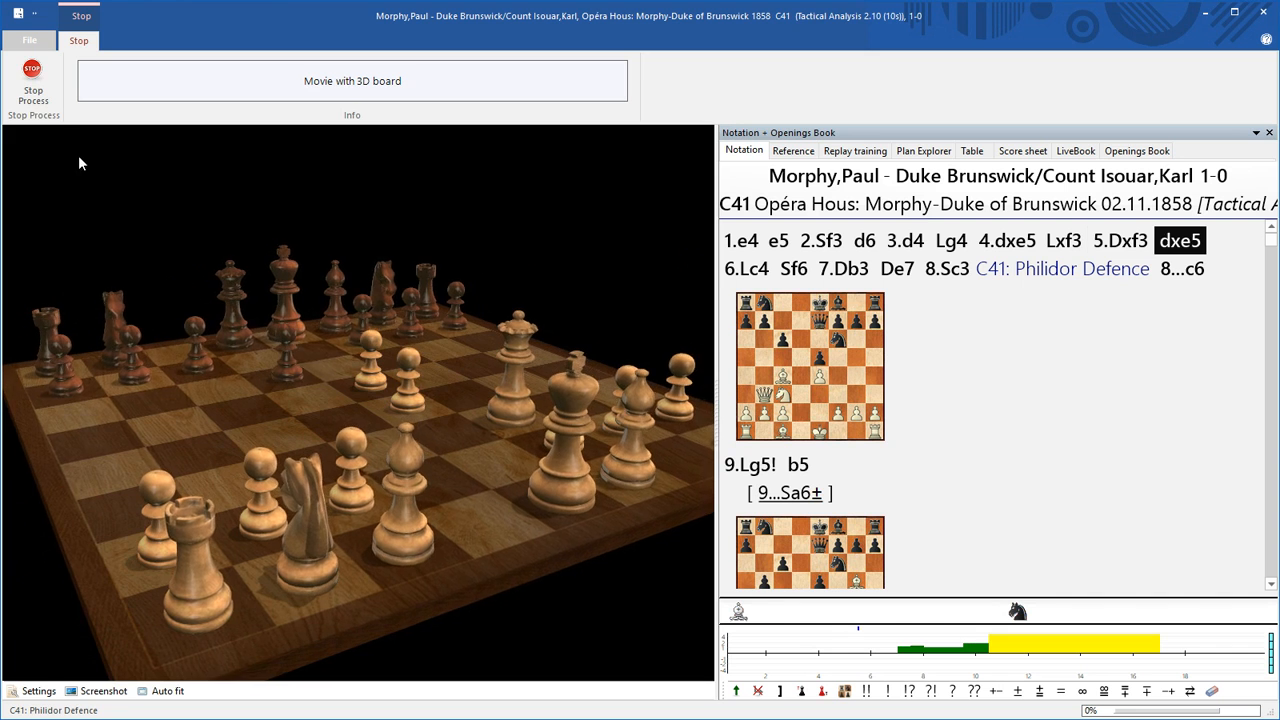
click(37, 88)
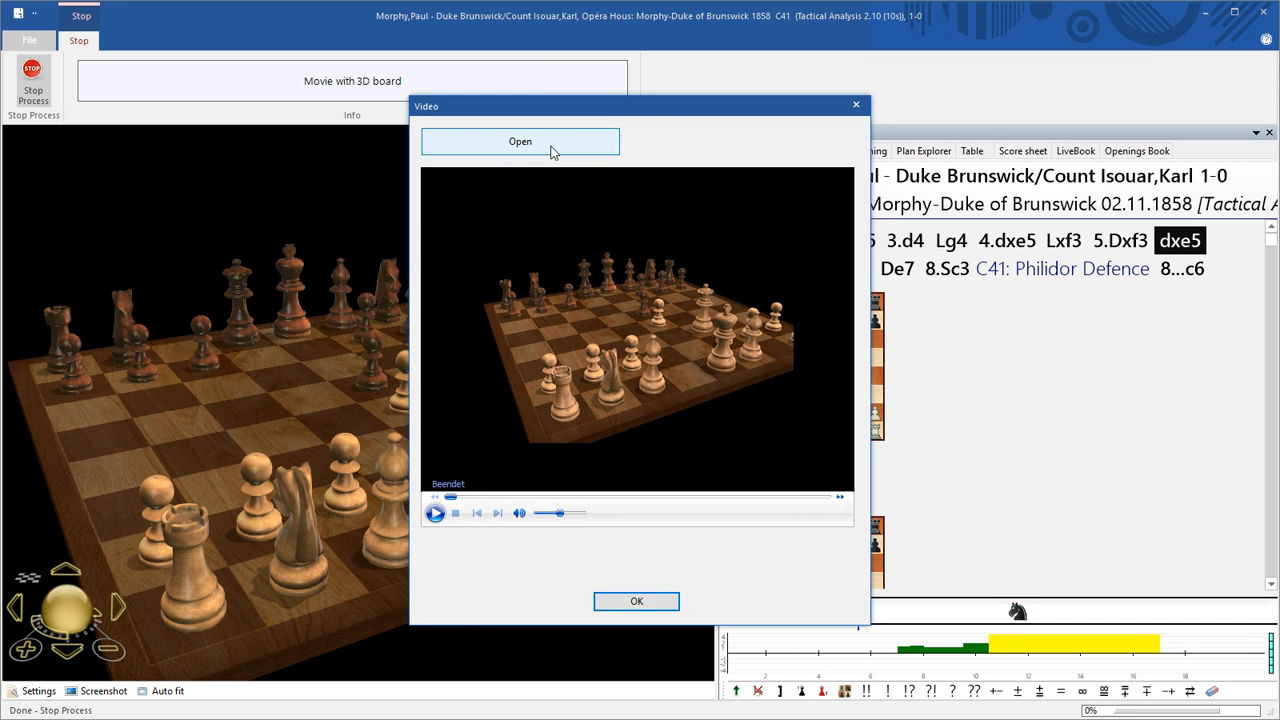
click(856, 106)
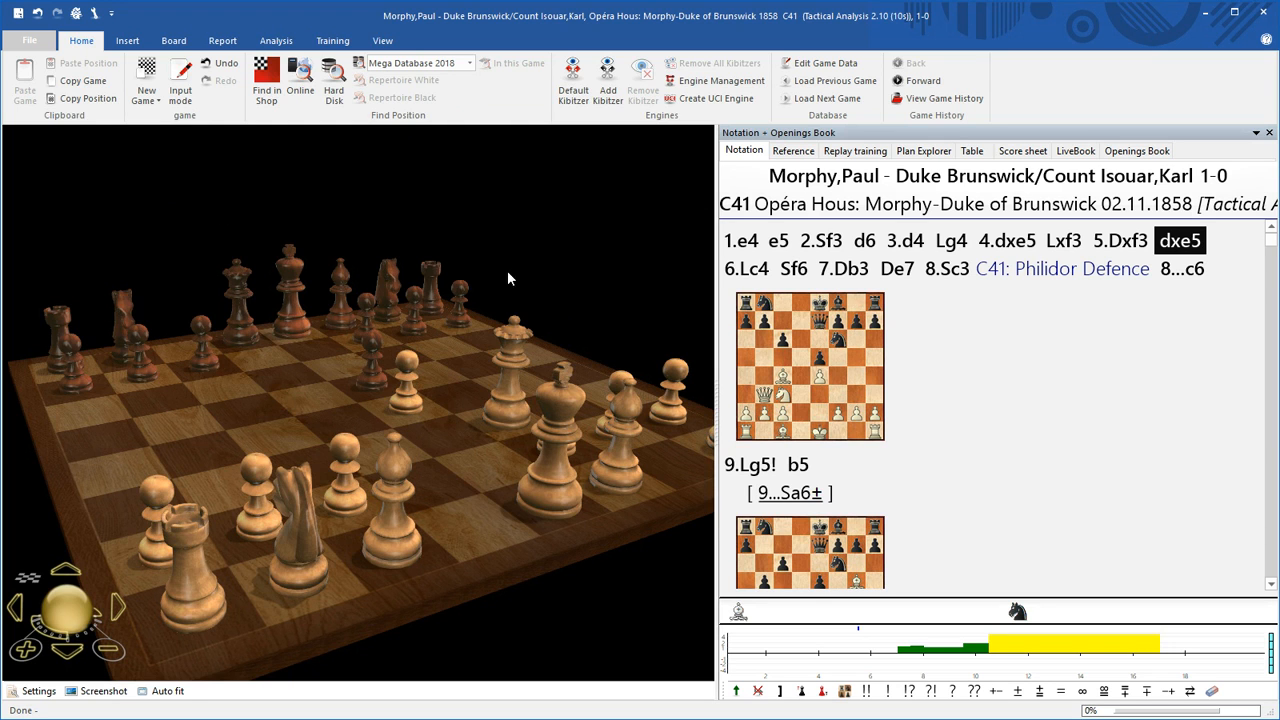
Begin publishing the game as a movie with raytraced board and open the custom camera animation settings.
click(31, 42)
mouse_move(75, 350)
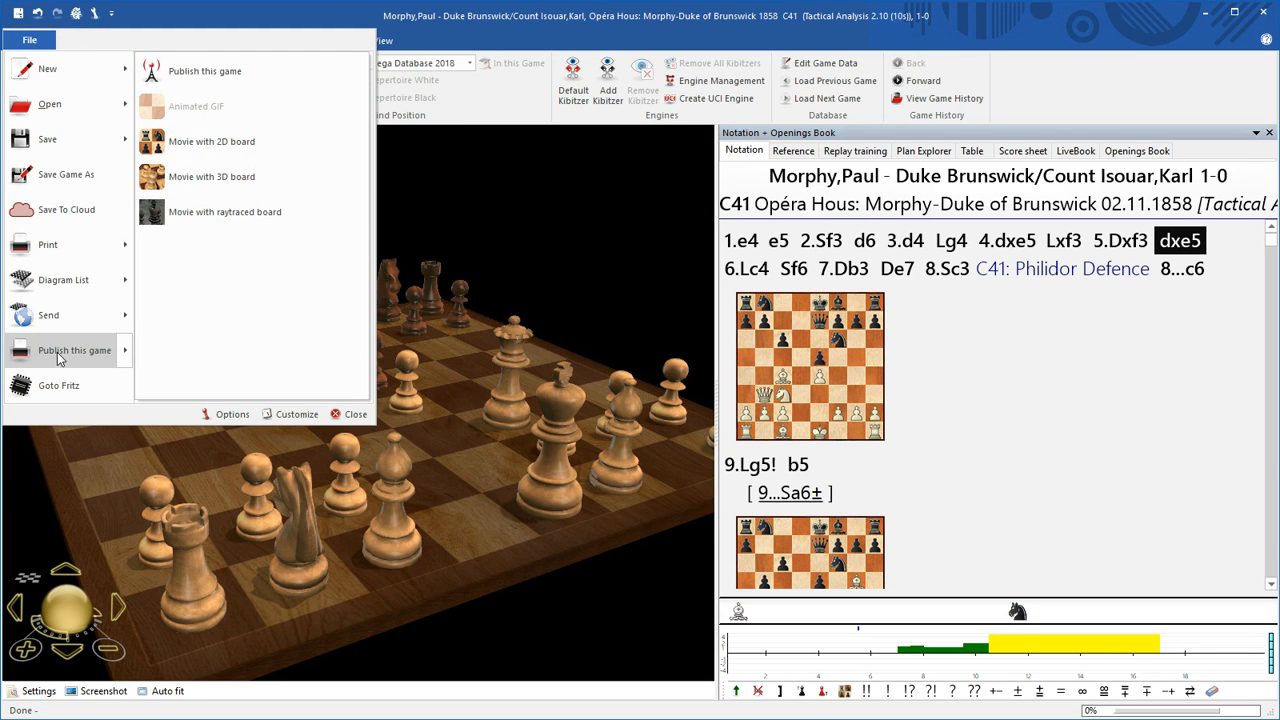
click(238, 218)
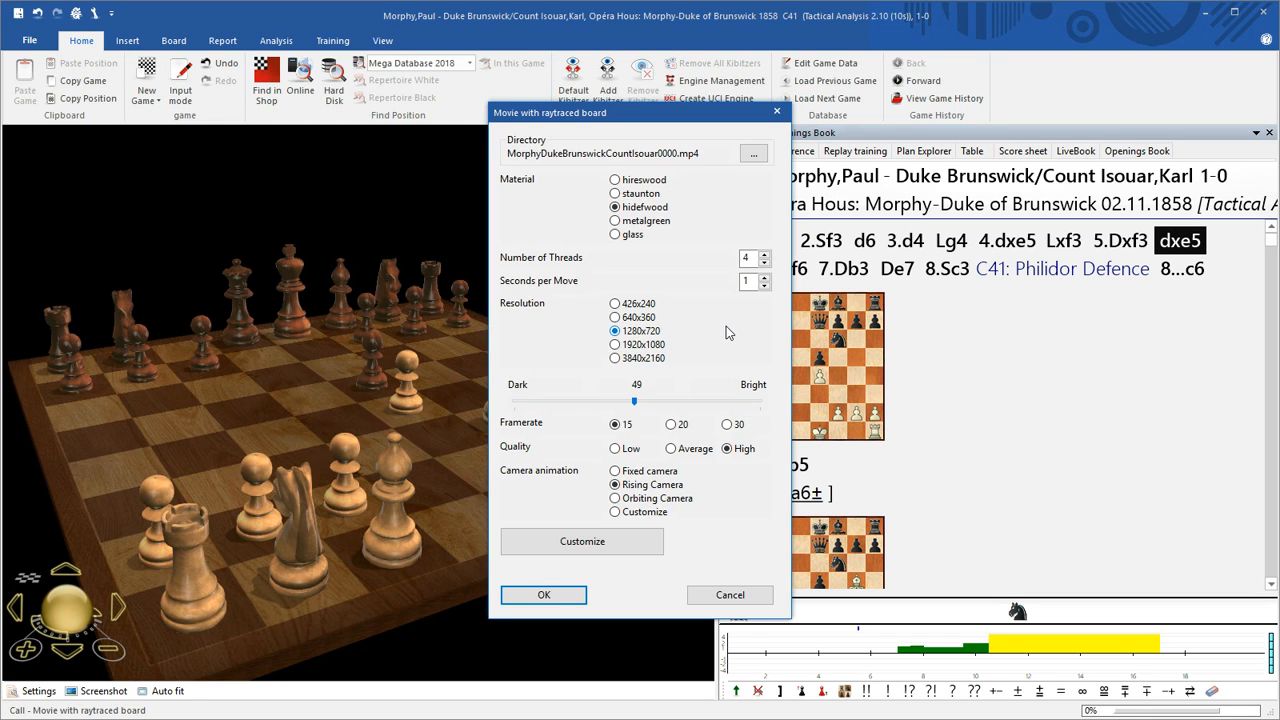
click(645, 318)
click(616, 448)
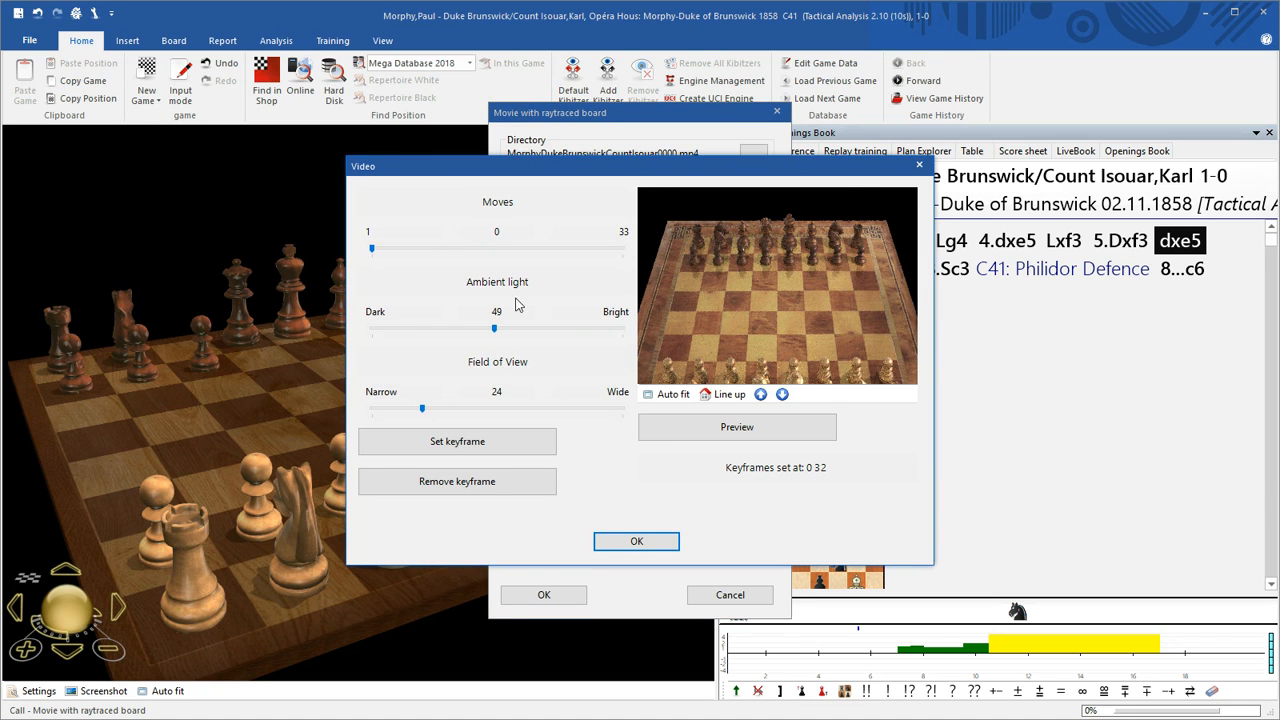
Line up the camera at move 0, adjust its tilt, distance and height to show the whole board, and set a keyframe.
click(722, 394)
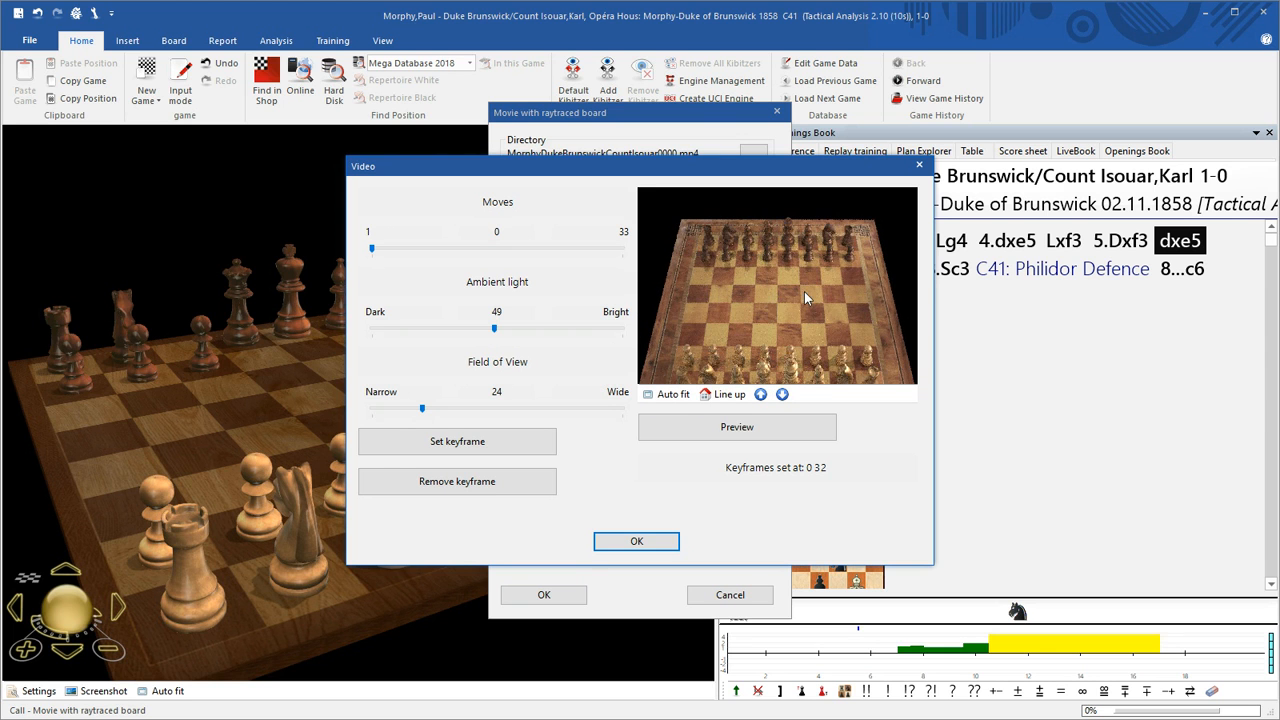
scroll(804, 292, down, 1)
scroll(804, 292, down, 1)
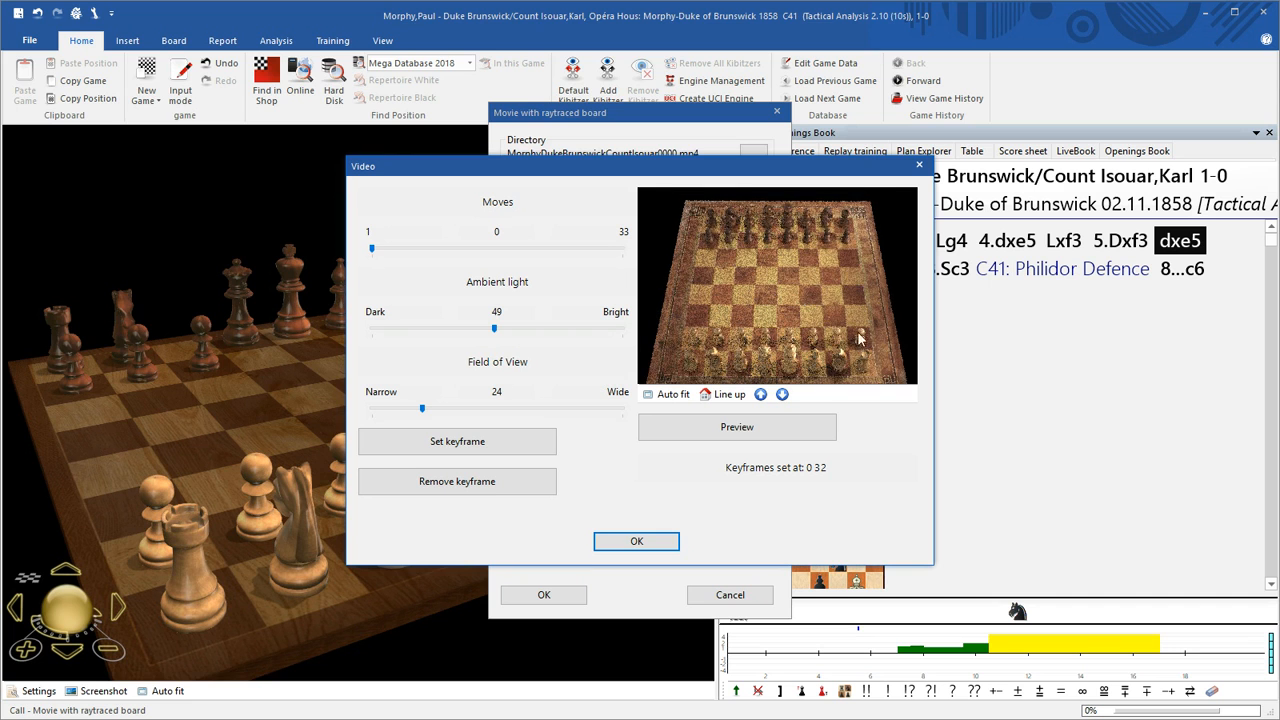
drag(834, 372, 786, 360)
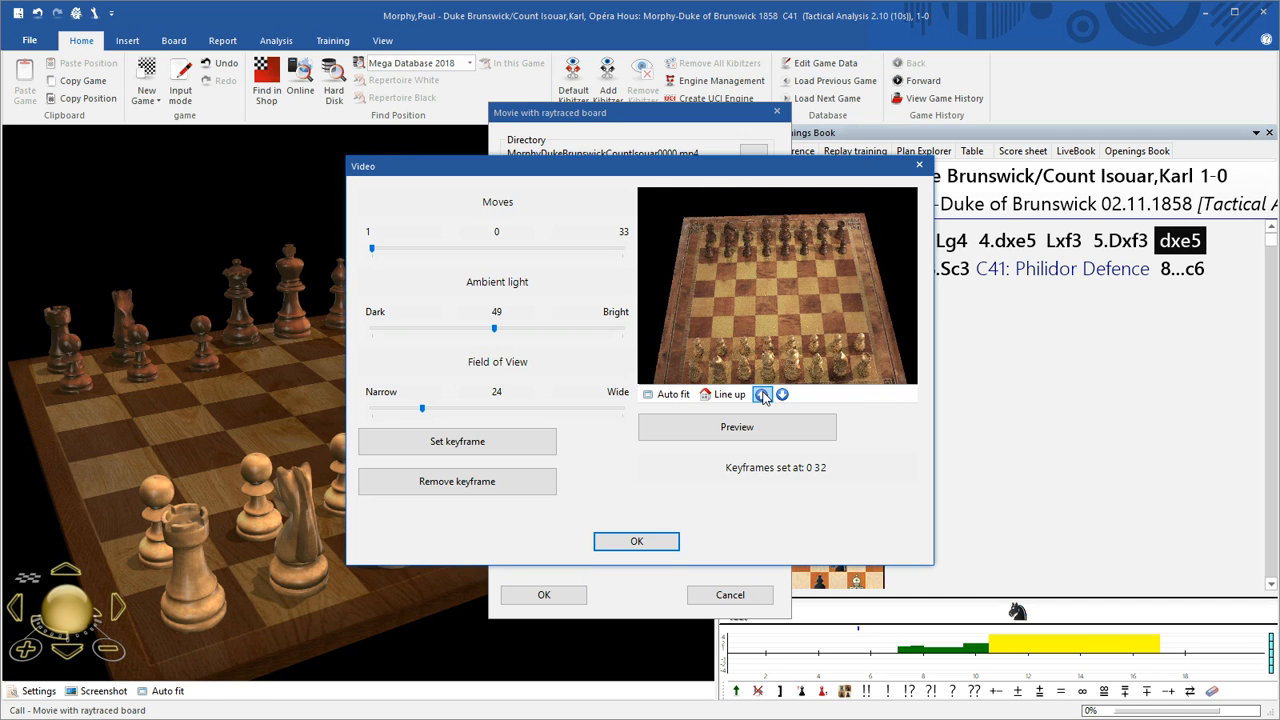
click(763, 395)
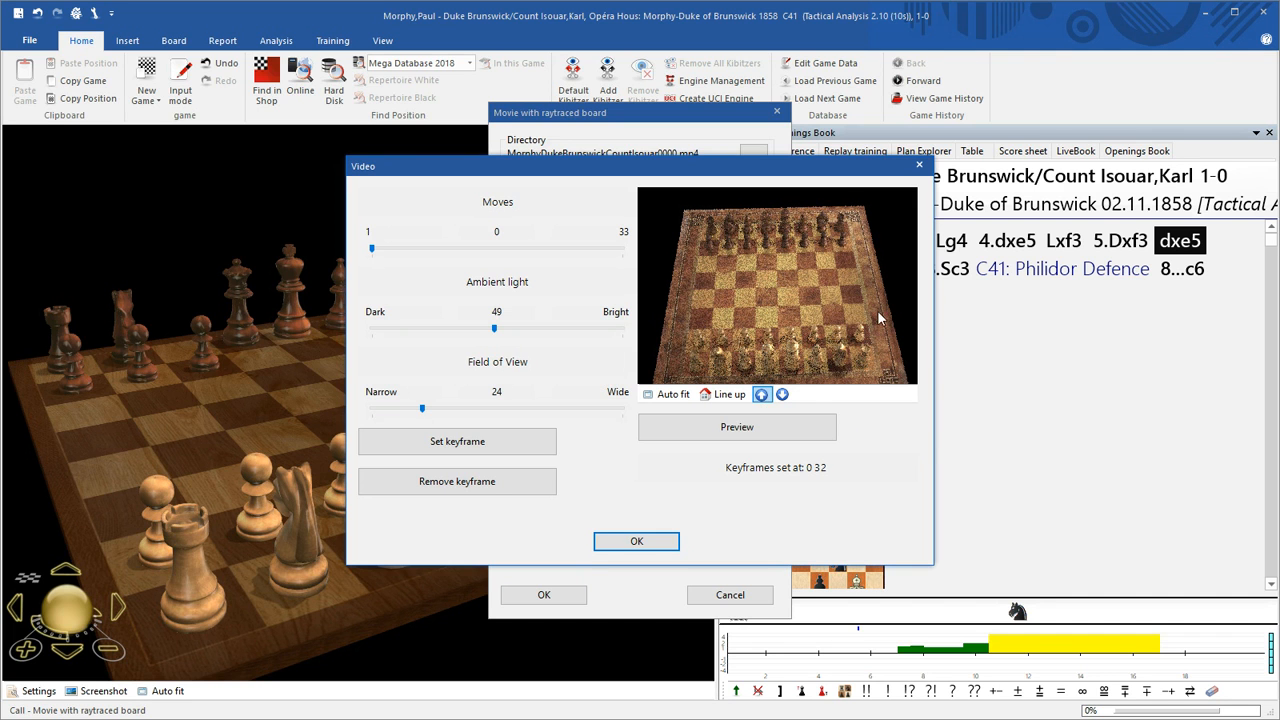
click(497, 445)
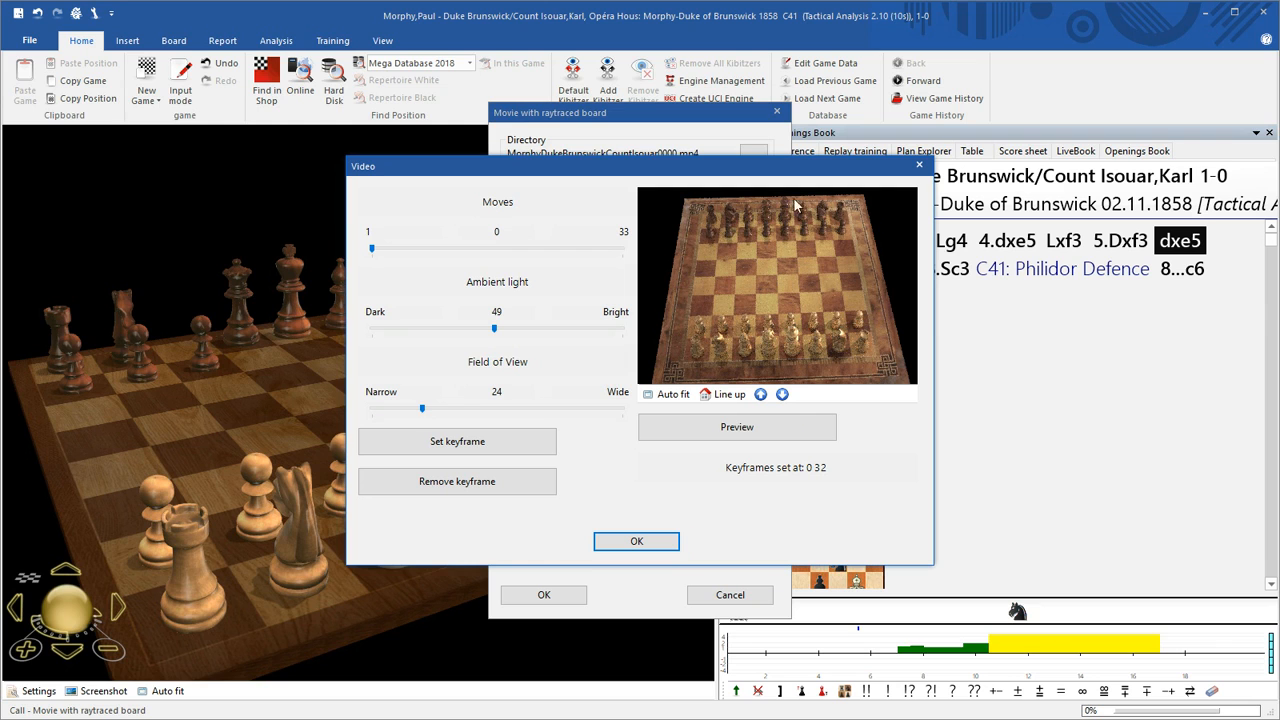
At move 32, frame the board from a lower, slightly rotated camera angle, shift it up in view, and set a keyframe.
click(372, 248)
drag(372, 250, 618, 253)
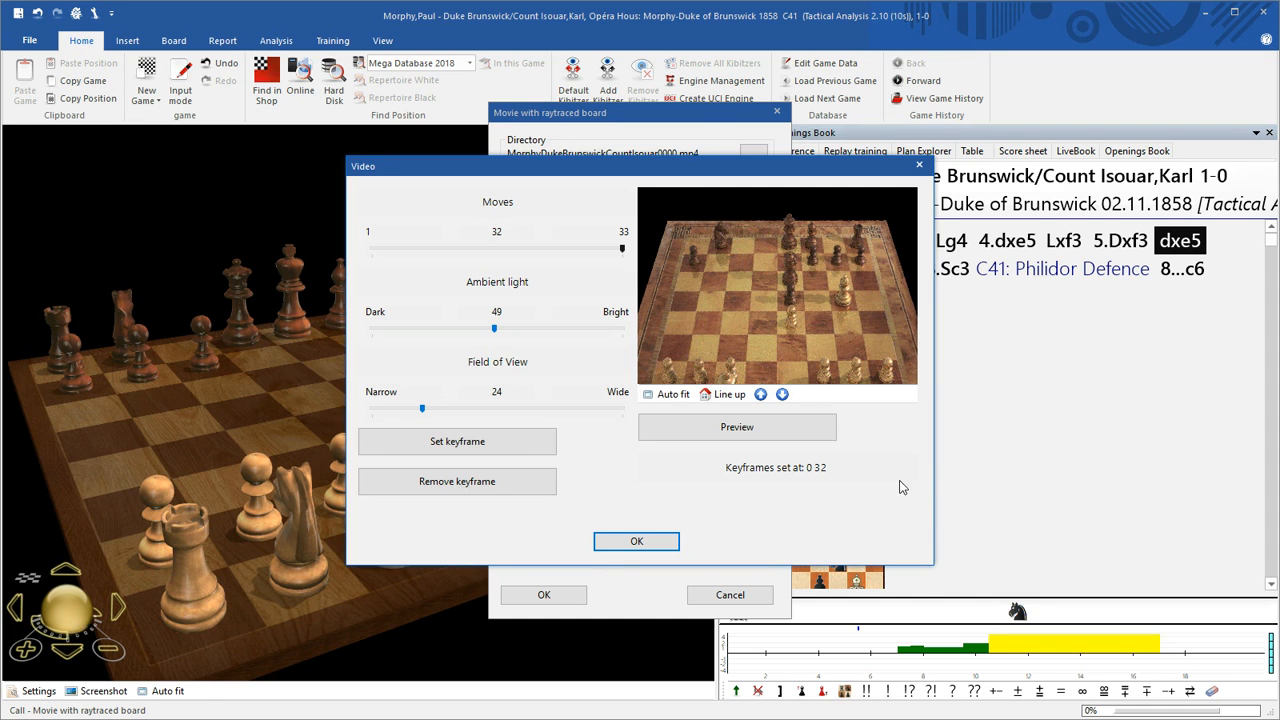
drag(858, 345, 895, 308)
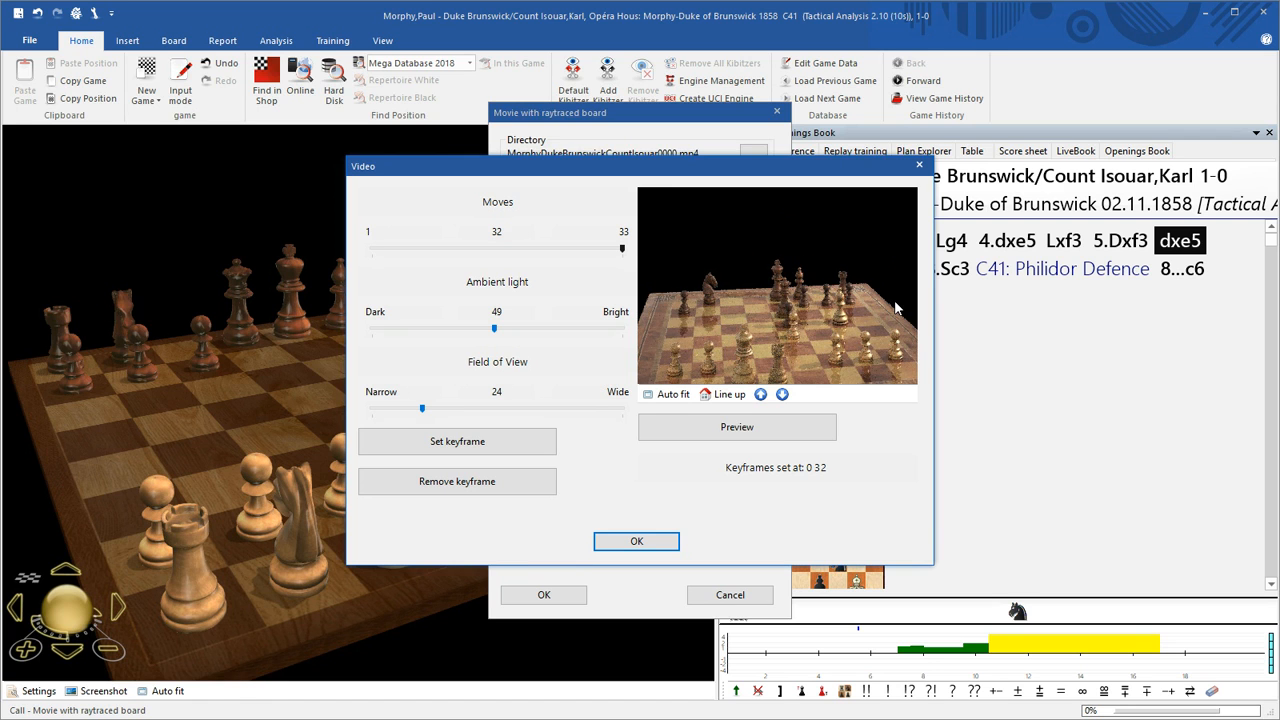
click(762, 395)
click(762, 395)
click(762, 395)
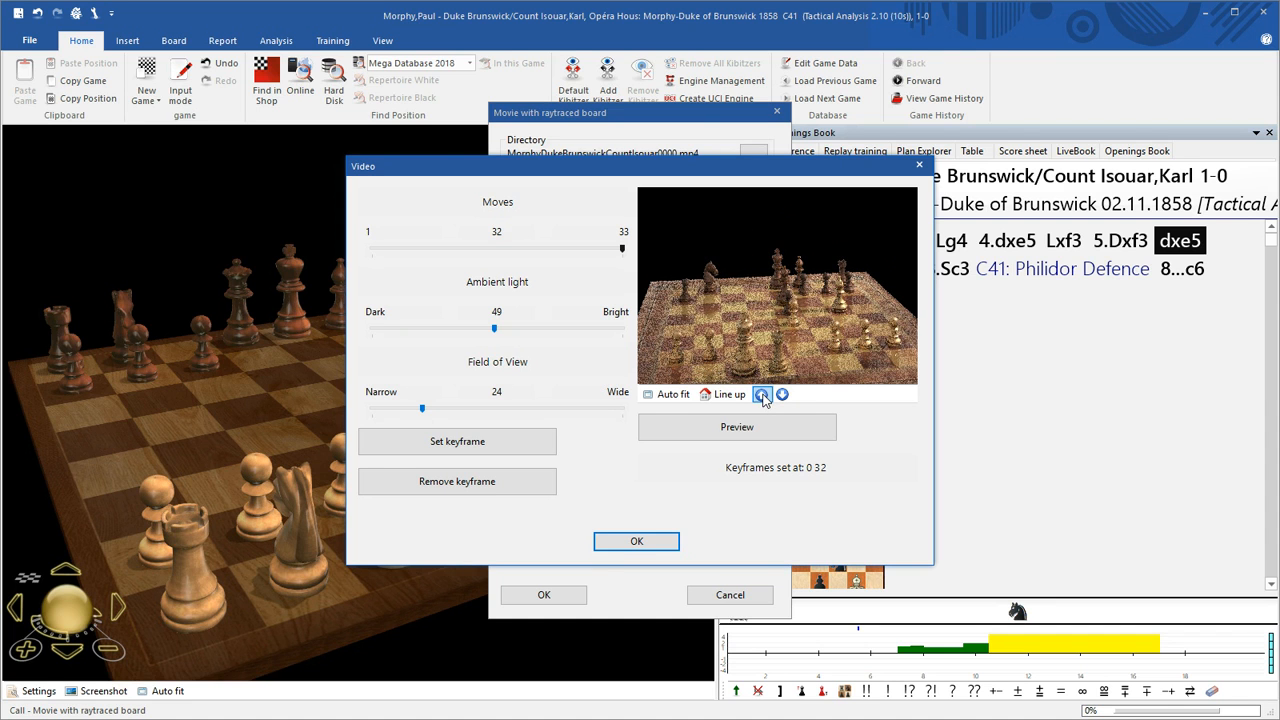
click(762, 395)
click(762, 395)
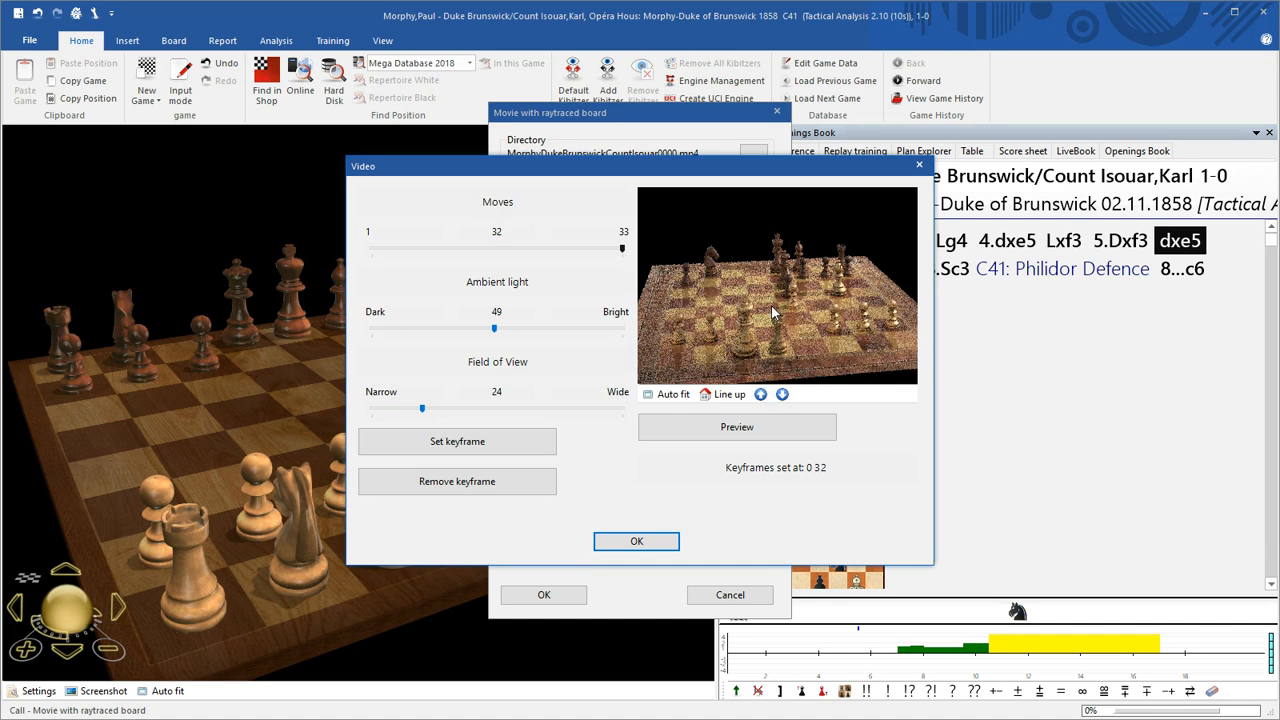
click(762, 395)
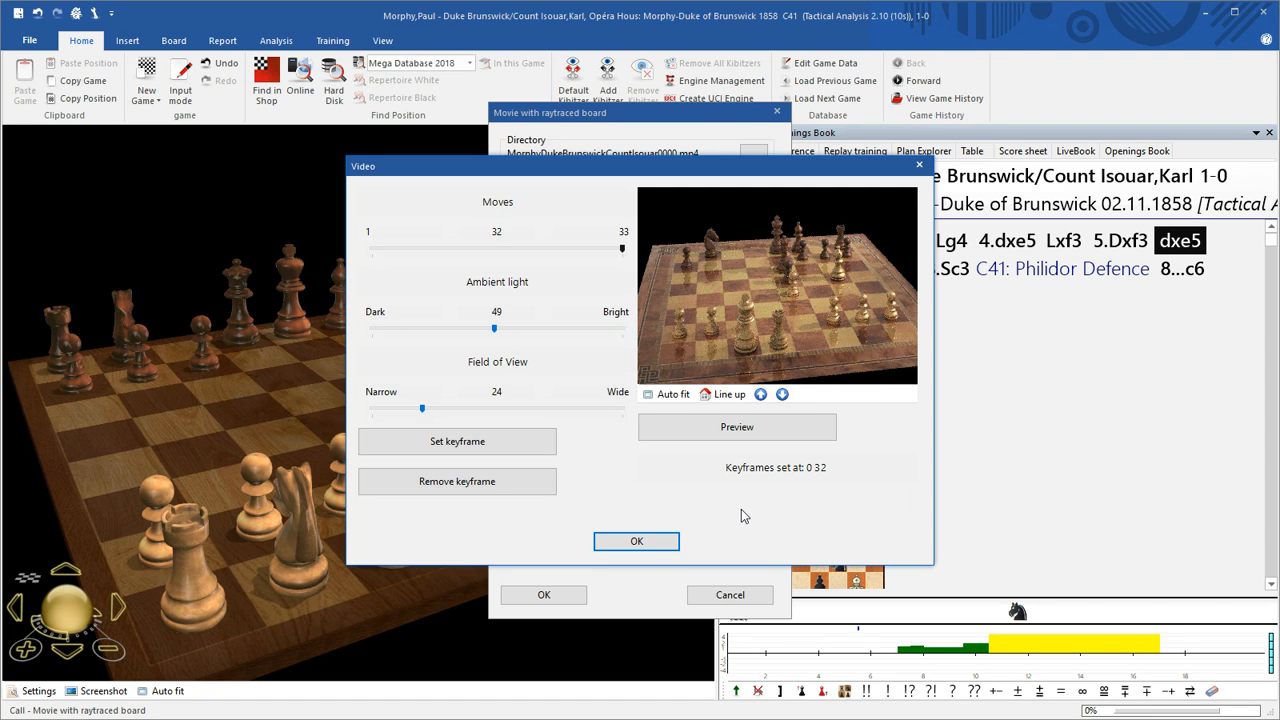
drag(667, 363, 677, 367)
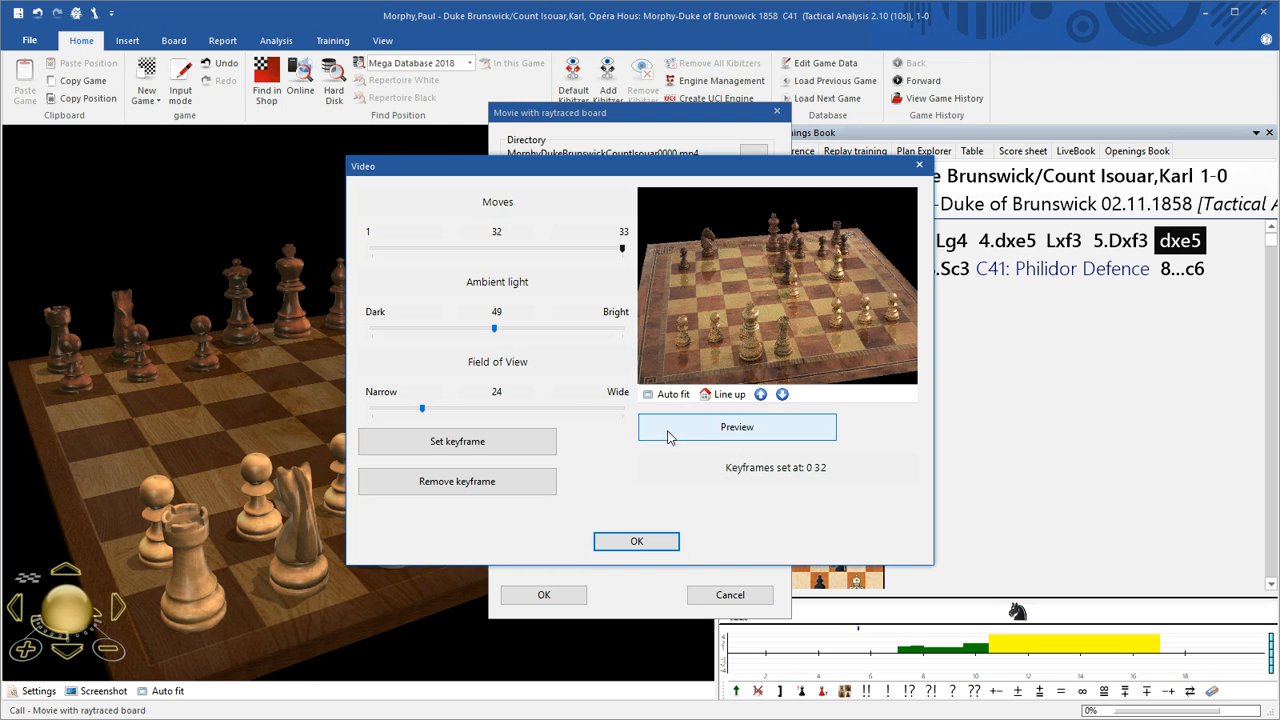
click(494, 442)
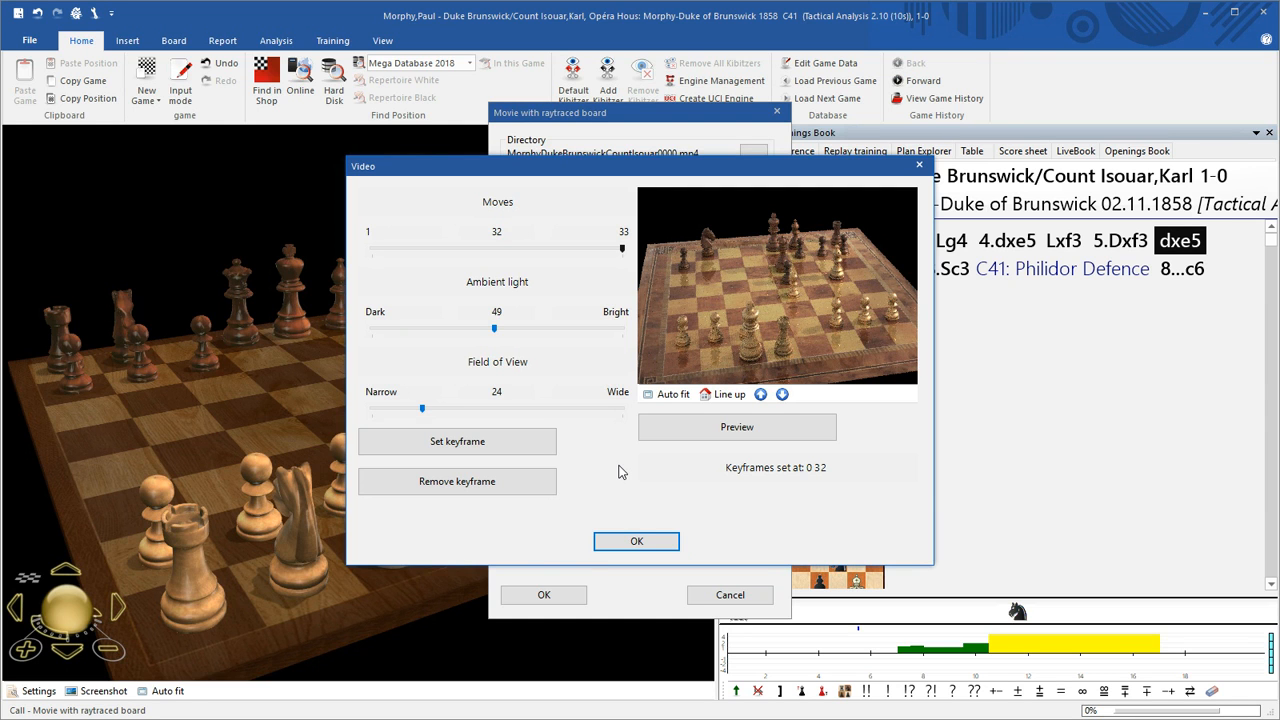
Accept the custom camera and render the raytraced movie, cancelling the processing early and closing the video preview.
click(614, 546)
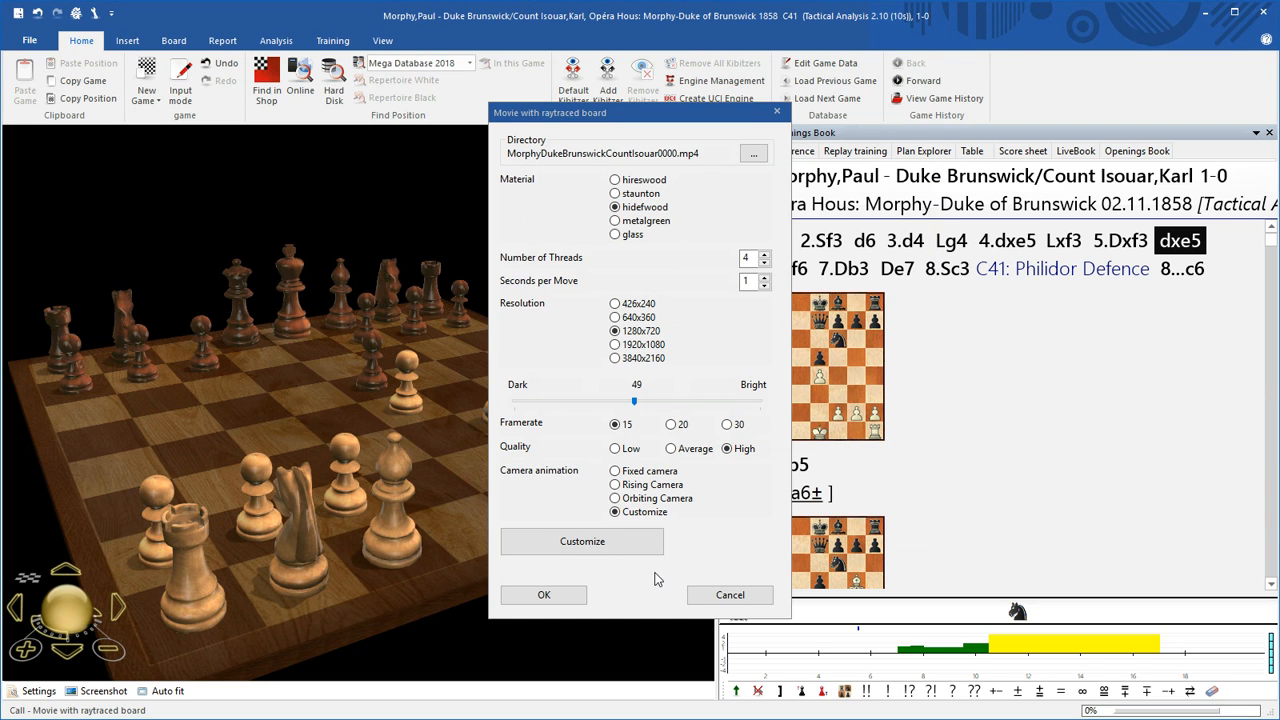
click(544, 595)
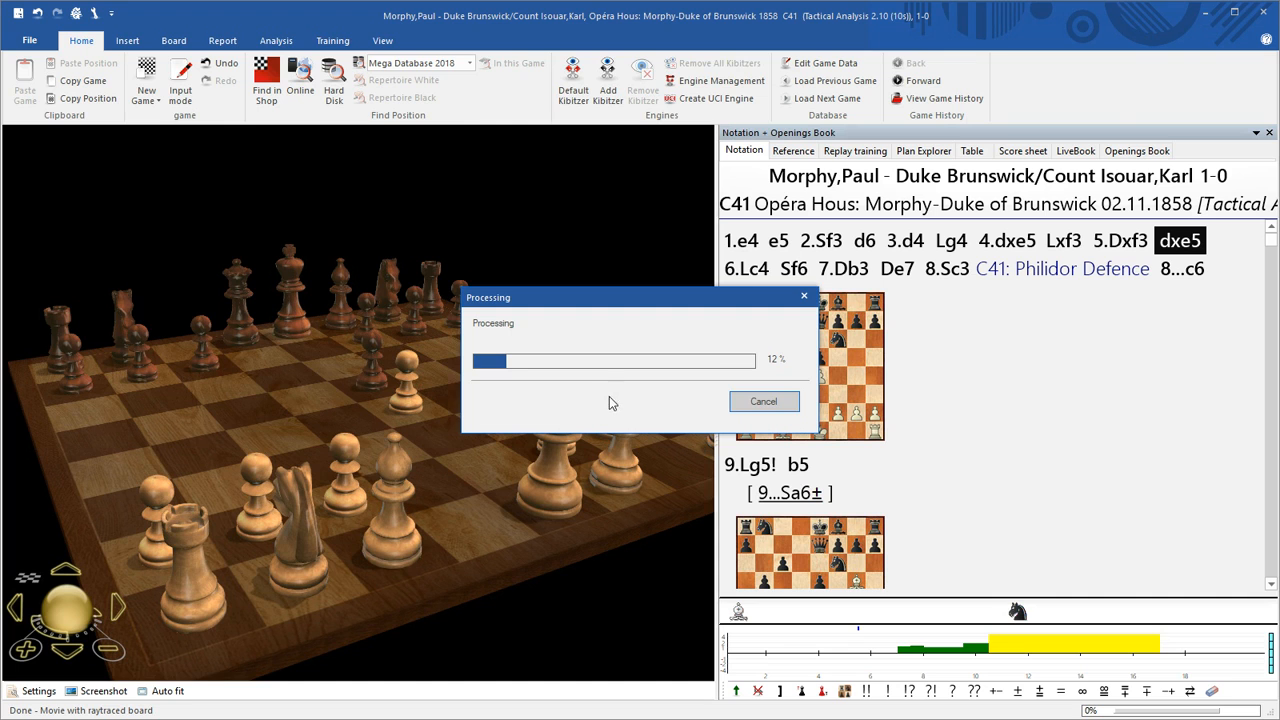
click(771, 401)
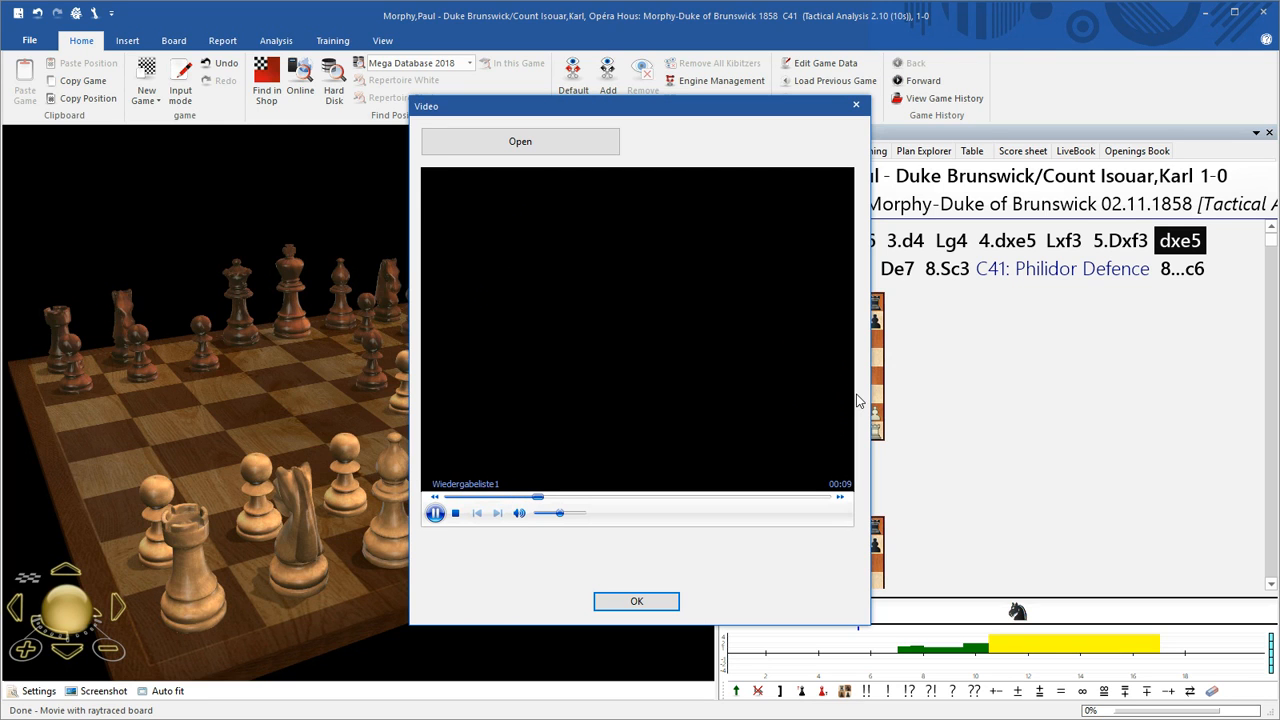
click(856, 106)
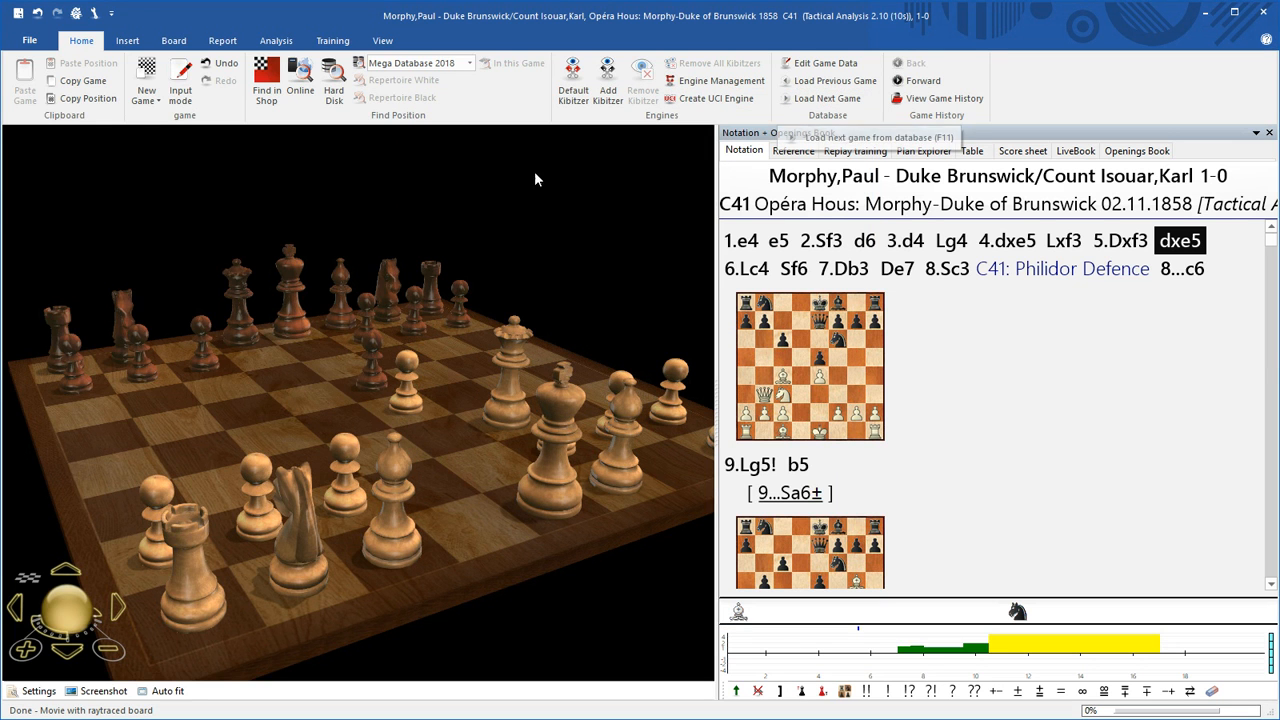
Set up another movie with raytraced board at 1920x1080 resolution, 3 seconds per move and a framerate of 20.
click(27, 42)
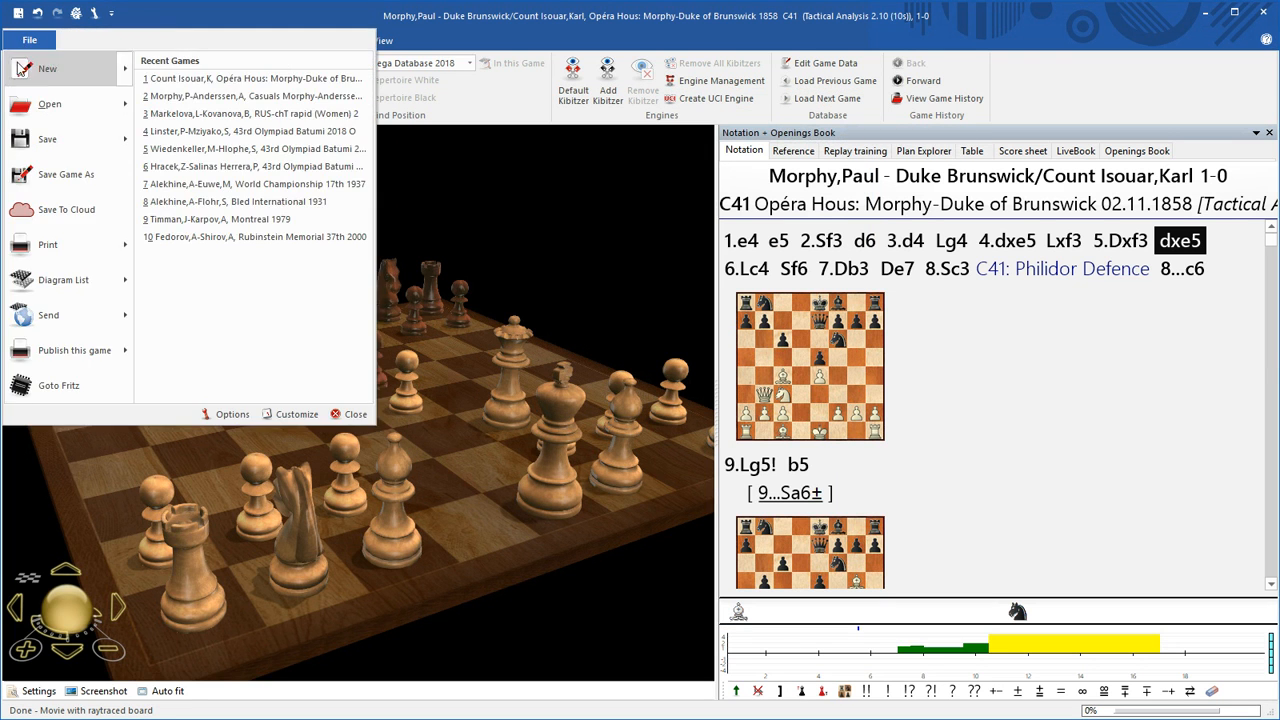
mouse_move(56, 360)
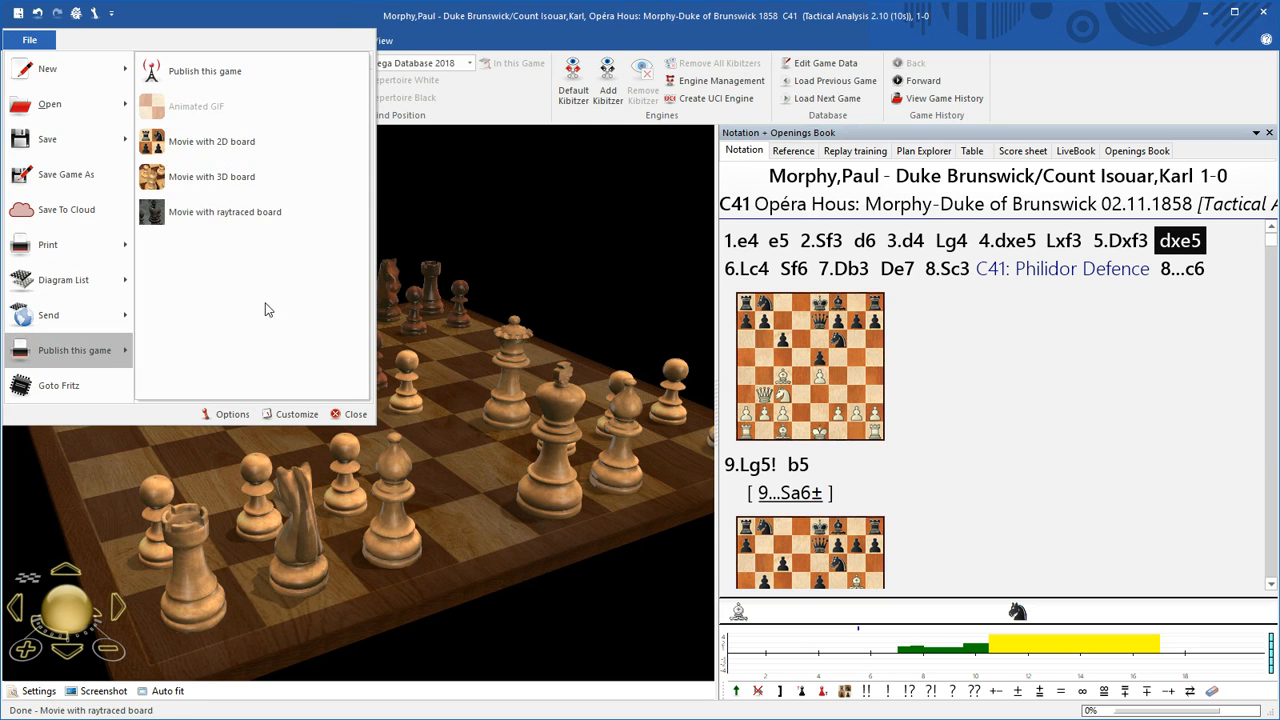
click(266, 213)
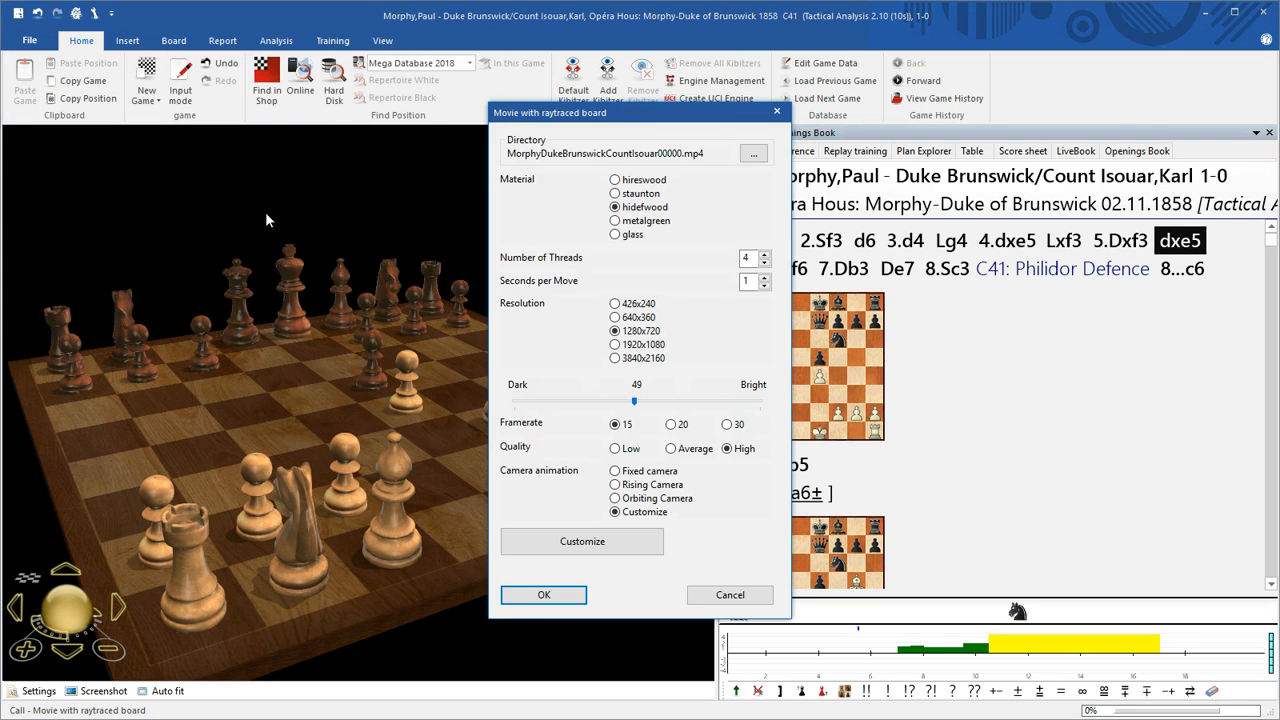
click(650, 348)
click(764, 277)
click(764, 277)
click(677, 430)
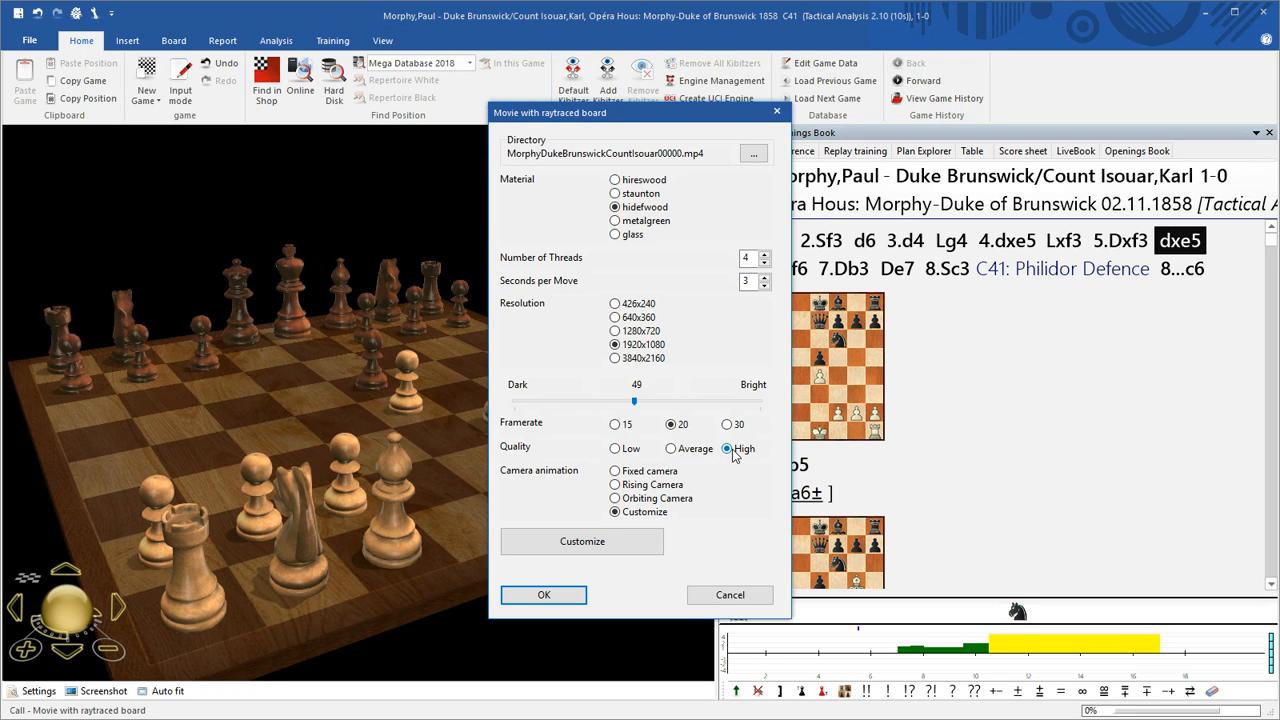